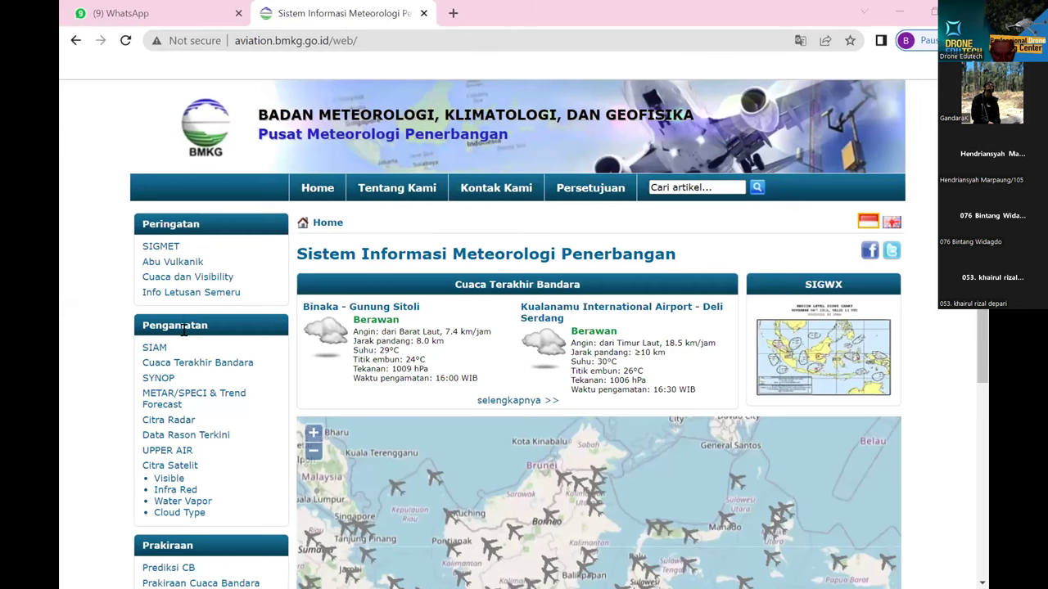
- Open the METAR/SPECI & Trend Forecast page under Pengamatan, agree to the product usage terms and submit the consent
left_click(176, 405)
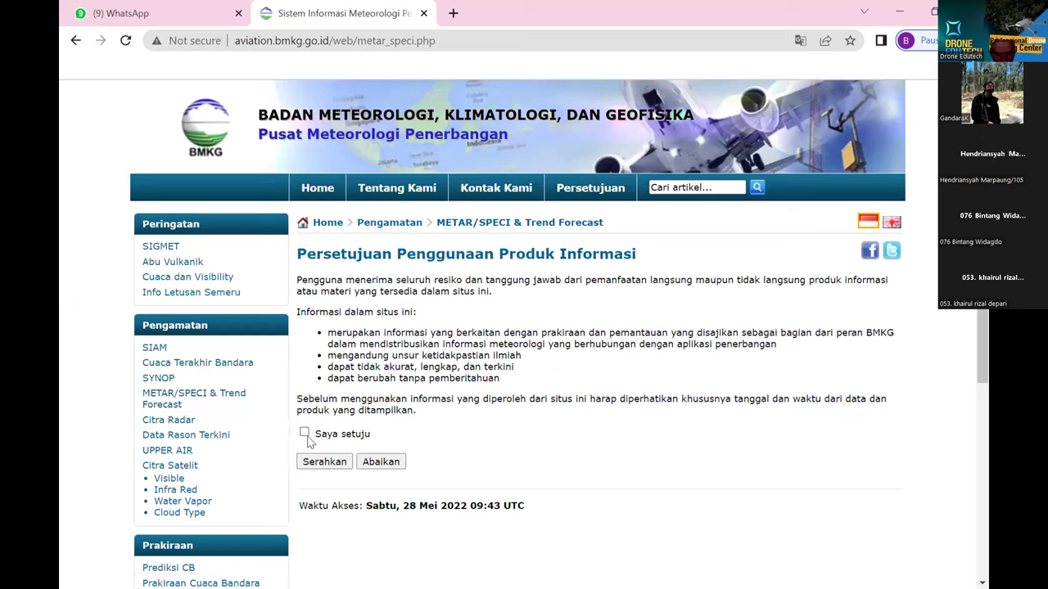
left_click(303, 433)
left_click(324, 462)
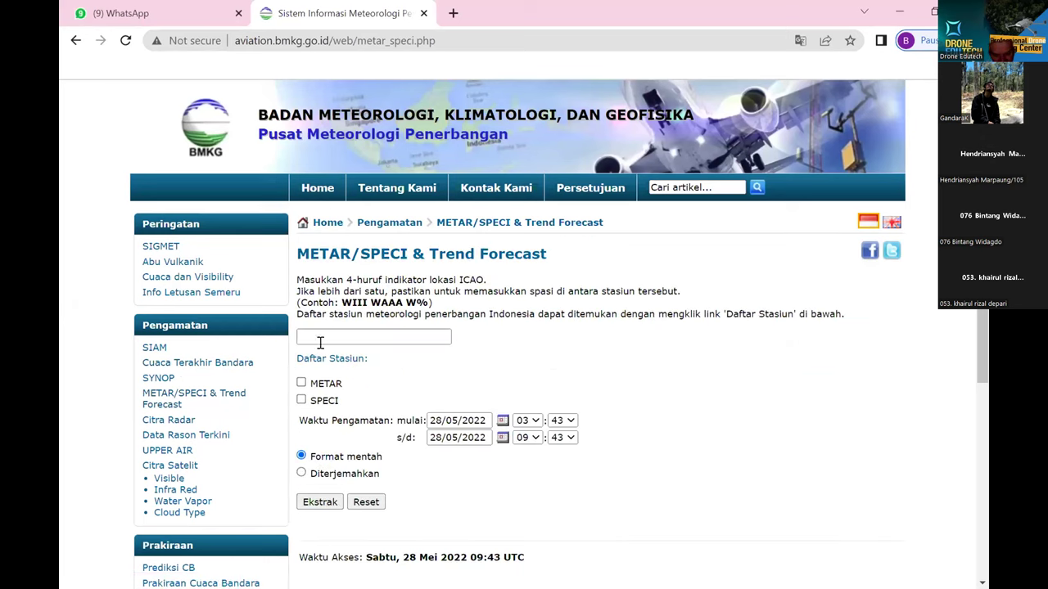
- Extract the METAR reports for station WAAA in raw format and view the listed reports
left_click(335, 338)
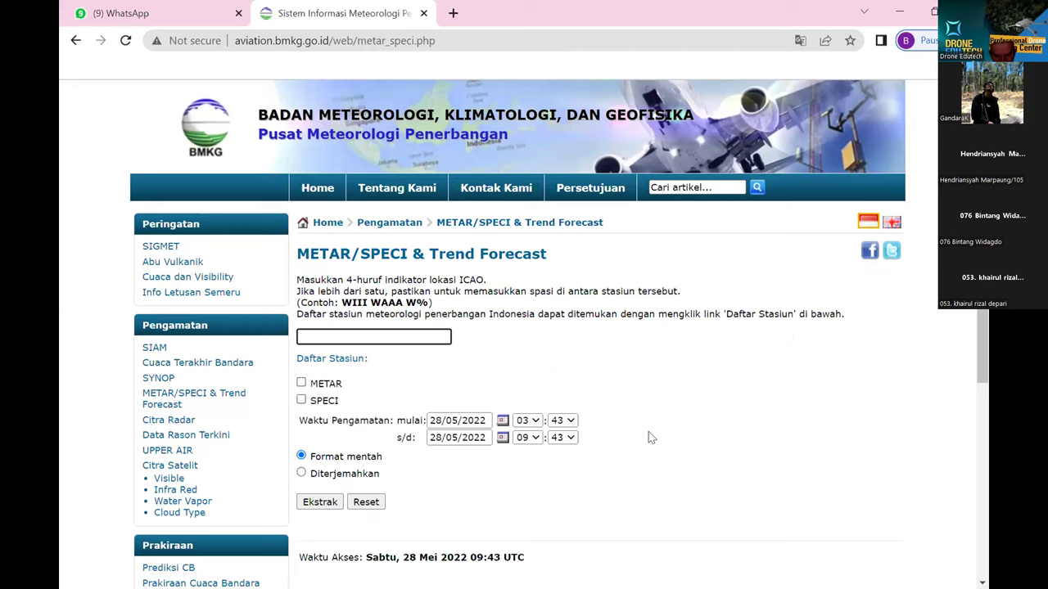
type("WAAA")
left_click(301, 385)
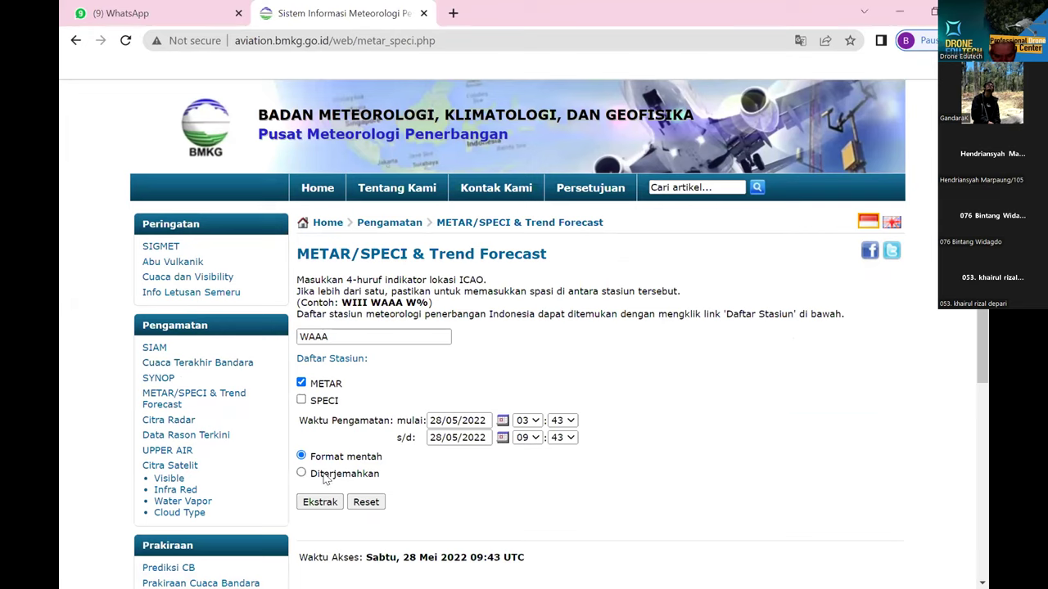
left_click(327, 504)
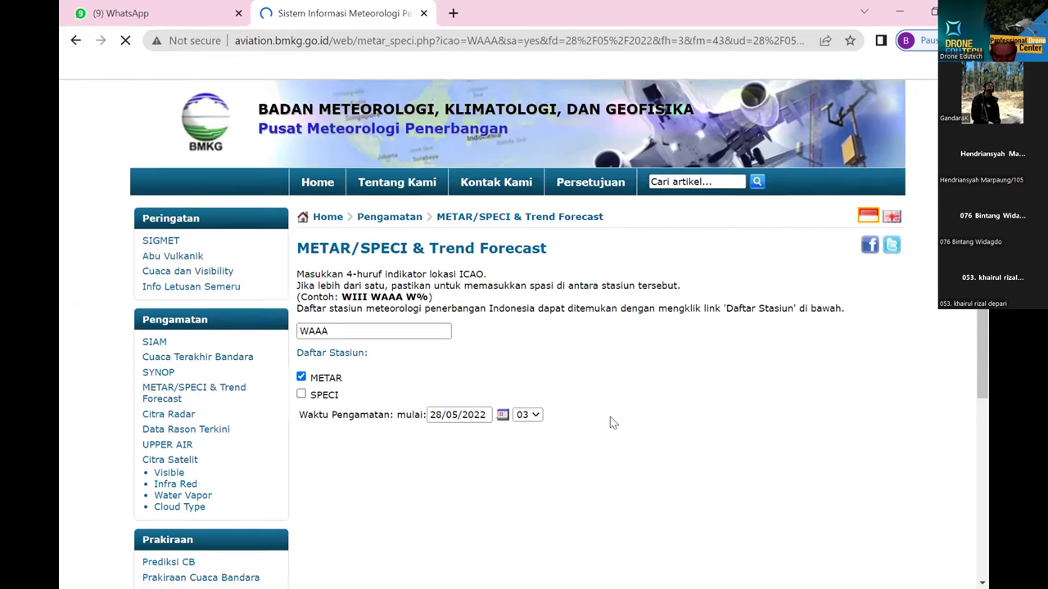
scroll(610, 423, "down", 1)
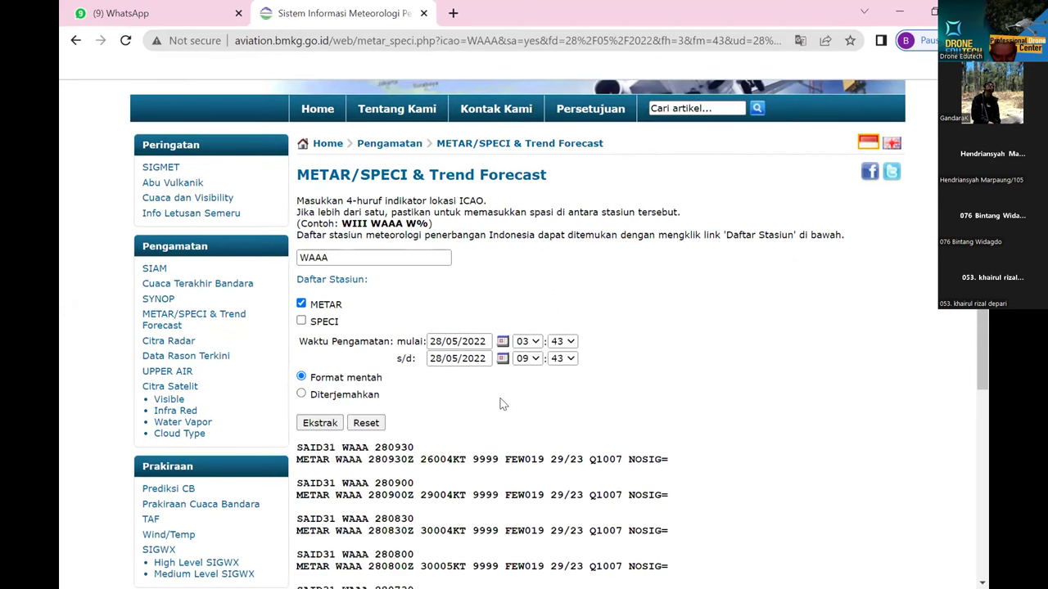
scroll(475, 414, "down", 1)
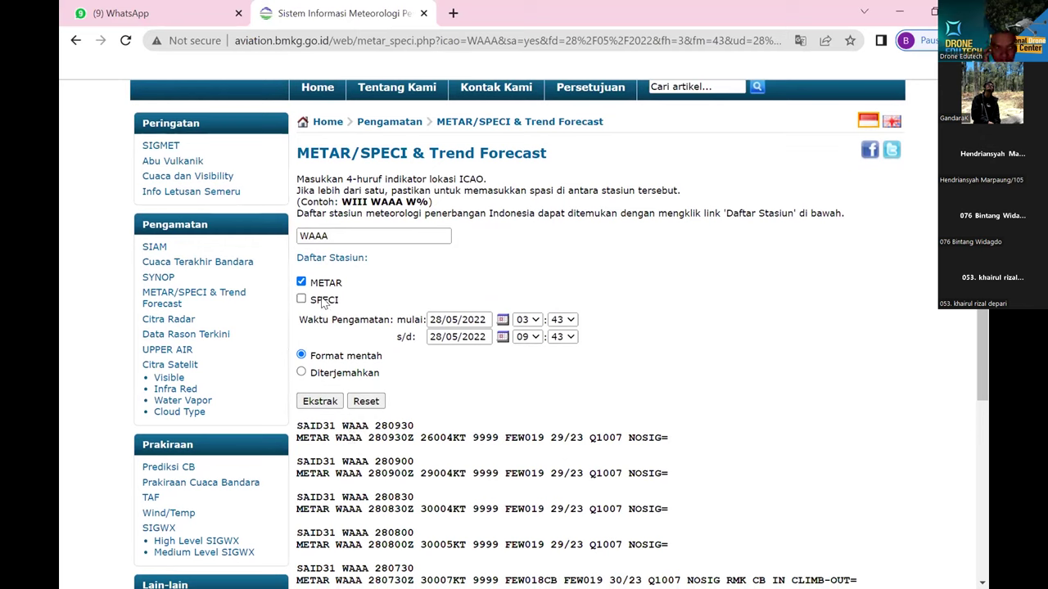
- Extract the WAAA METAR reports again in the translated format (Diterjemahkan)
left_click(301, 373)
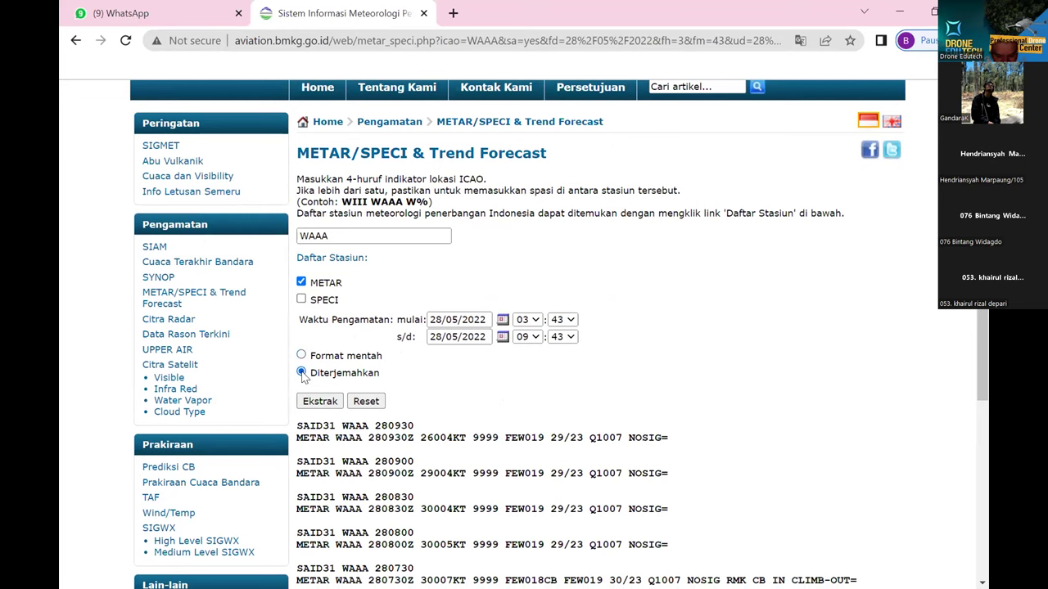
left_click(319, 402)
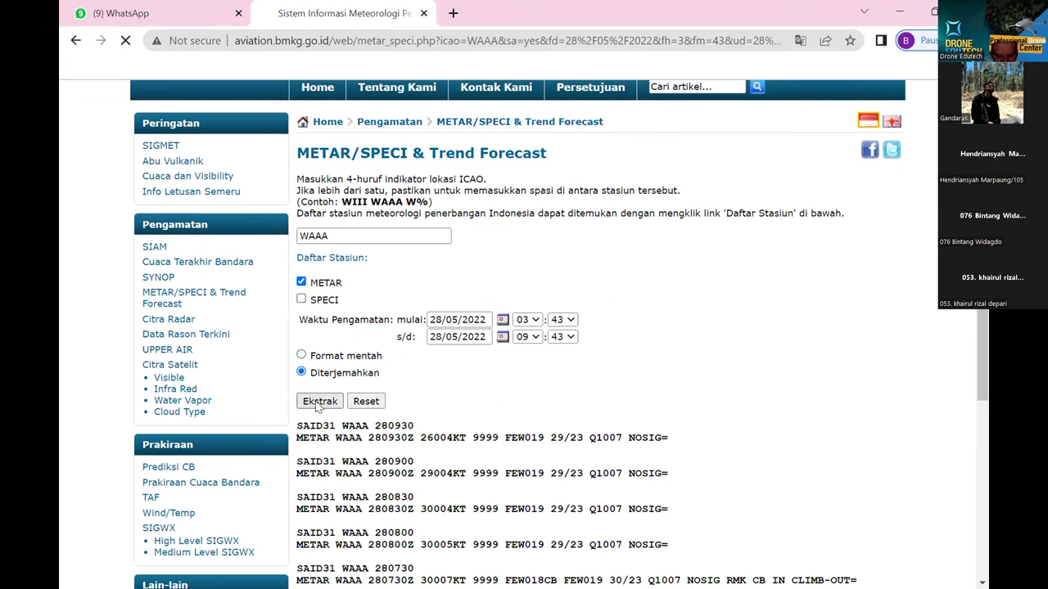
scroll(316, 407, "down", 3)
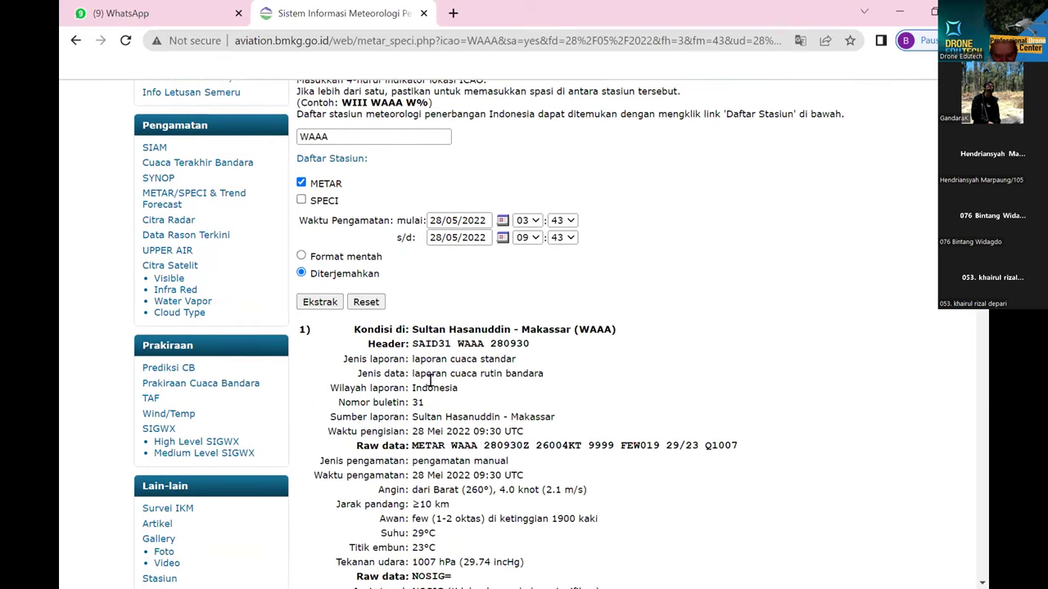
- Examine the translated WAAA reports, including wind, visibility, cloud, temperature, pressure and trend, and return to the query form
scroll(466, 396, "down", 1)
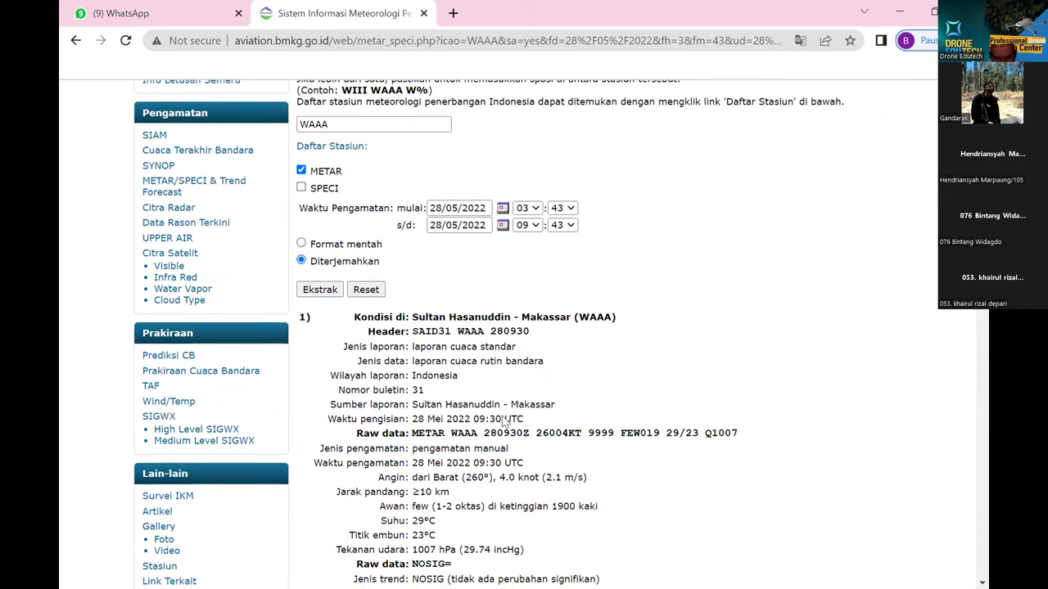
scroll(504, 418, "down", 1)
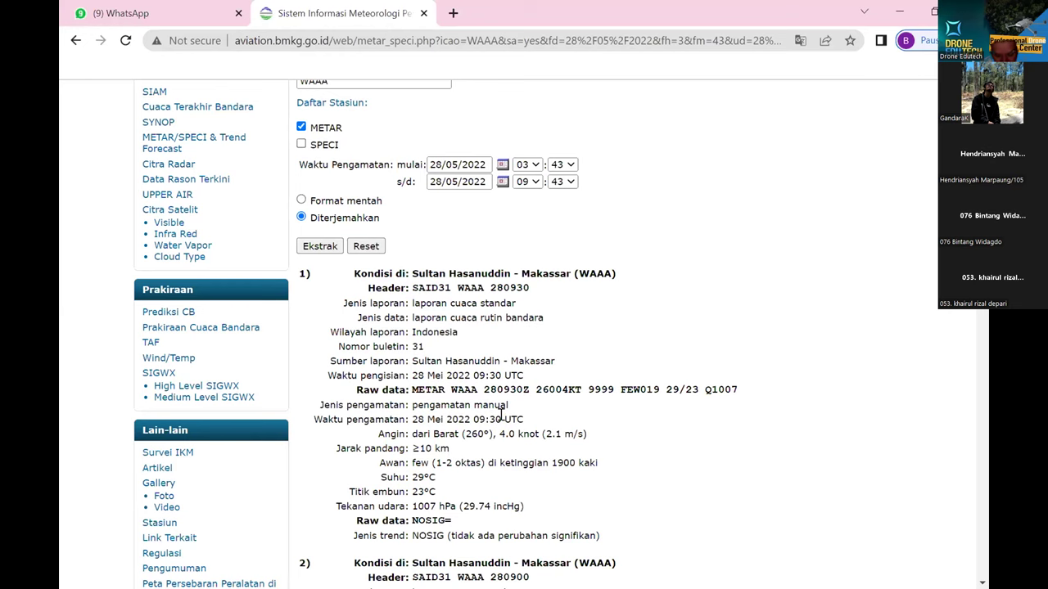
scroll(507, 418, "down", 1)
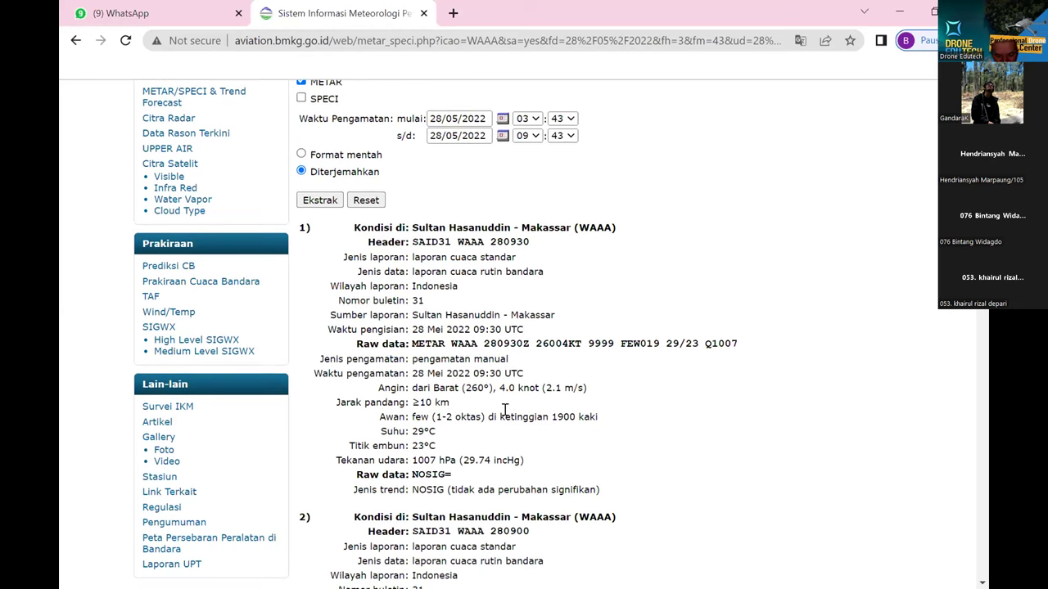
scroll(505, 409, "down", 1)
scroll(505, 410, "down", 2)
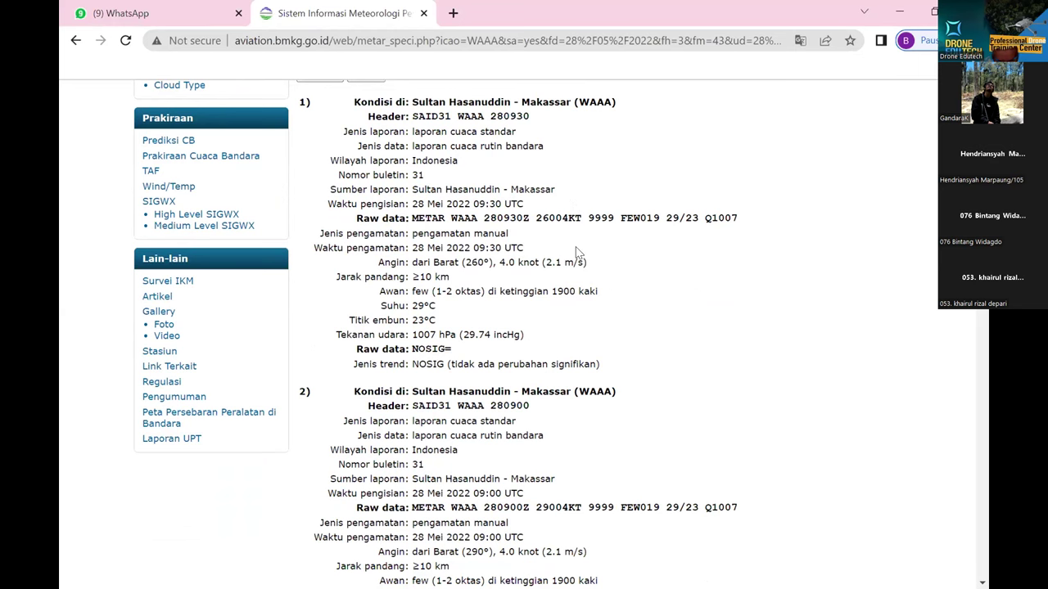
scroll(577, 249, "up", 3)
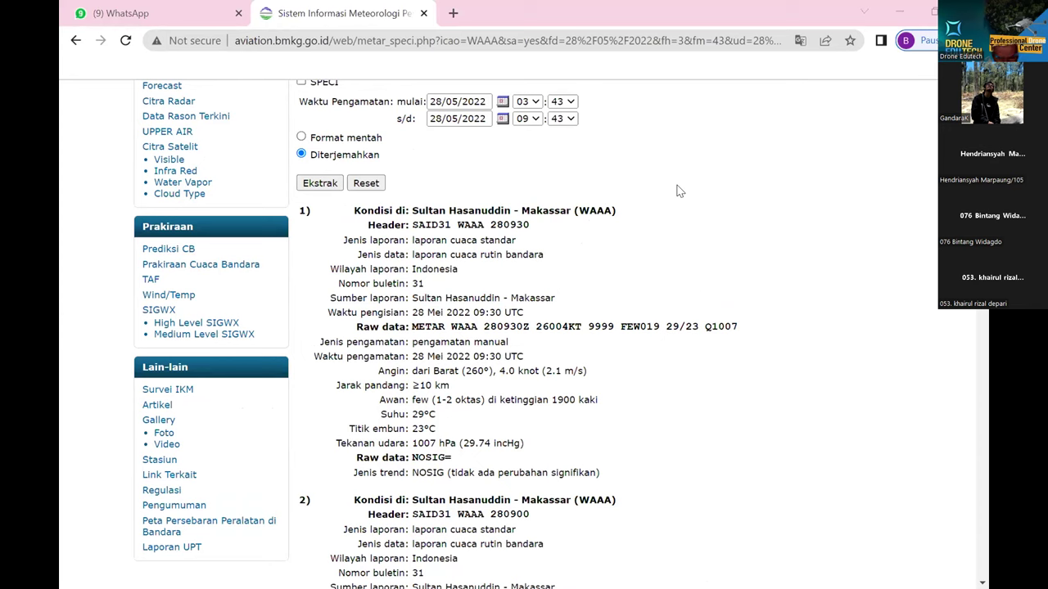
scroll(527, 273, "up", 3)
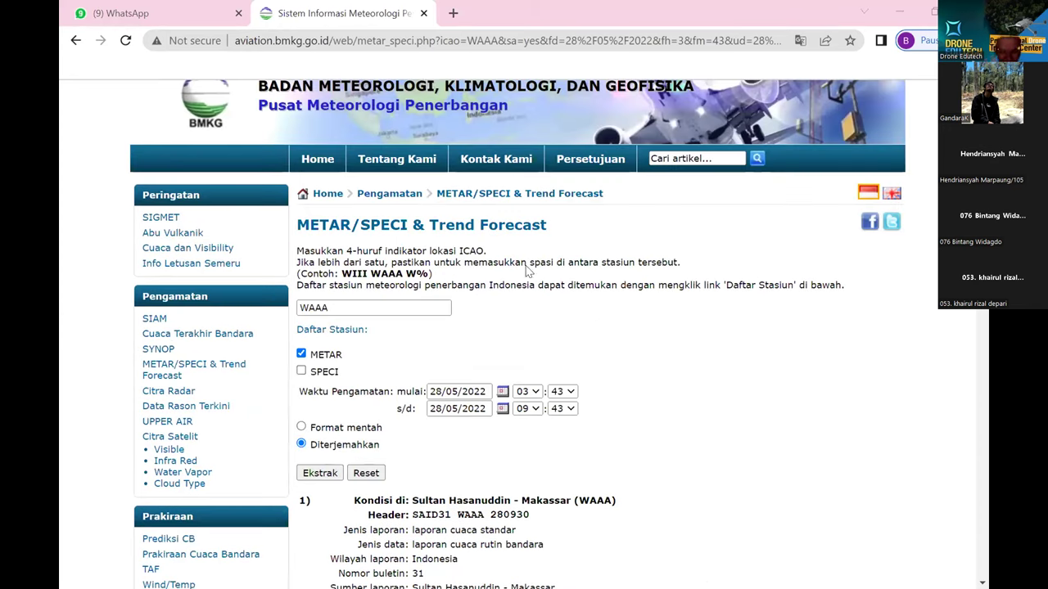
scroll(426, 82, "up", 1)
- Search the web for "CONVERT METAR" and open the E6BX Metar Decoder page
key("ctrl+l")
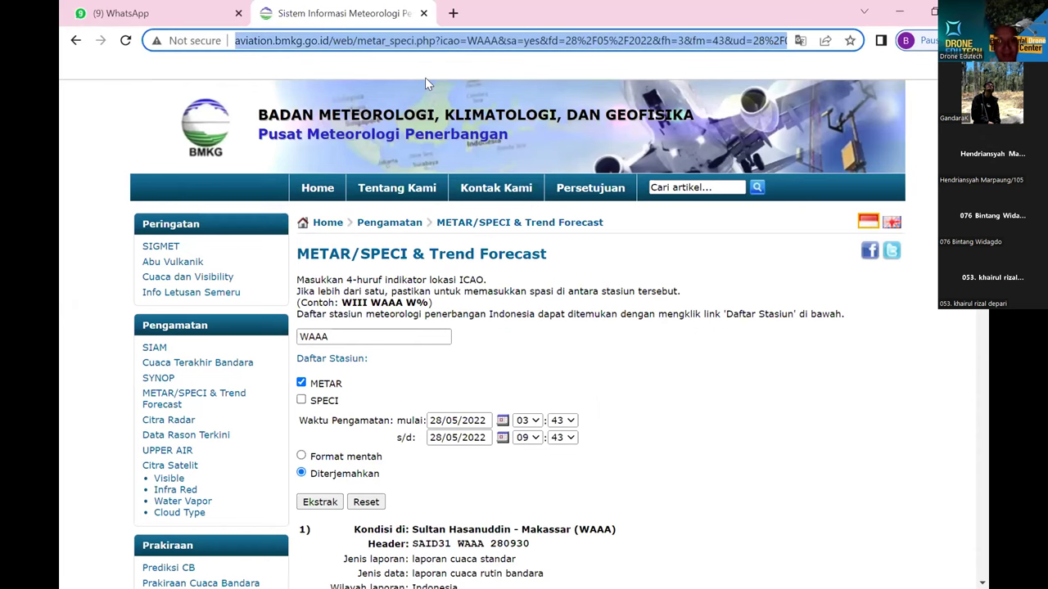
type("C")
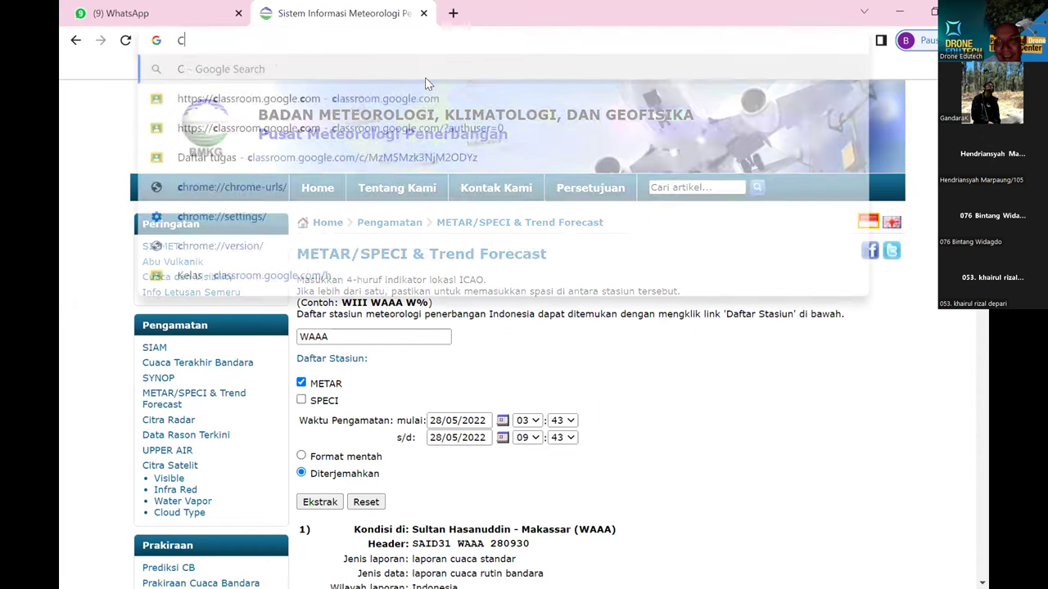
type("ONVERT")
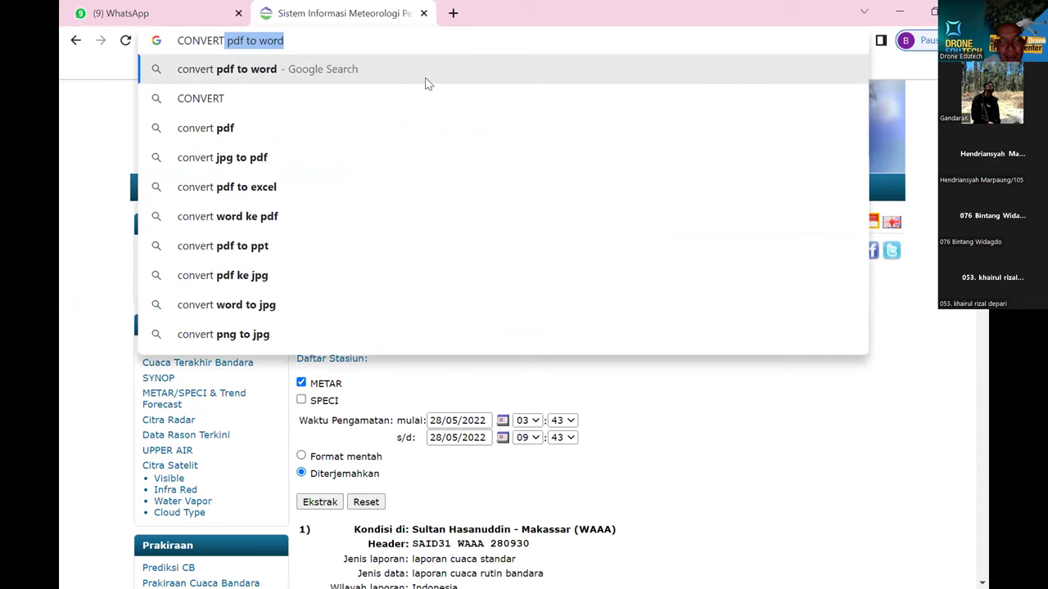
type(" METAR")
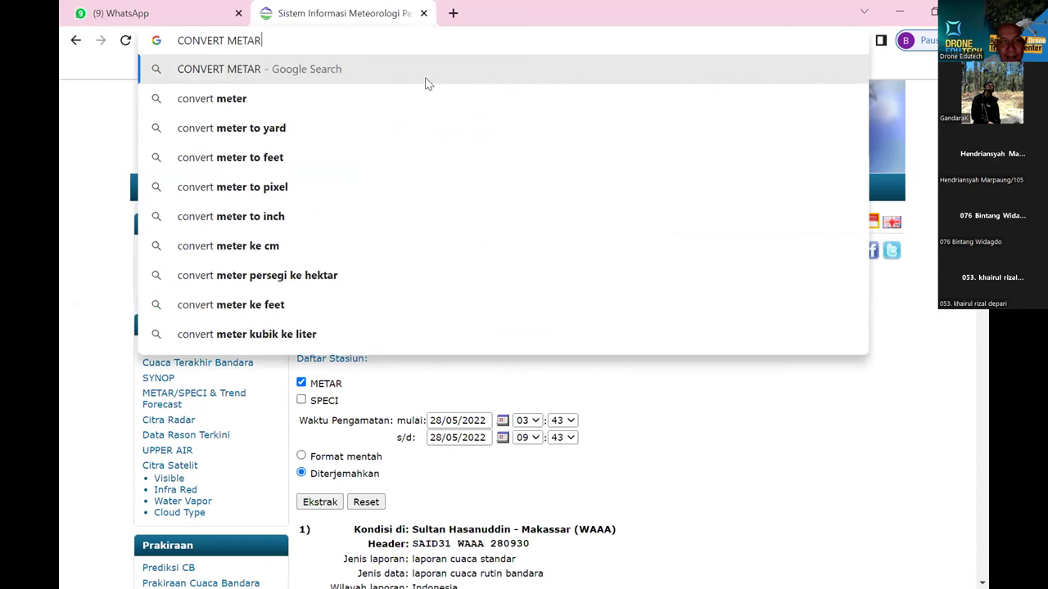
key("Return")
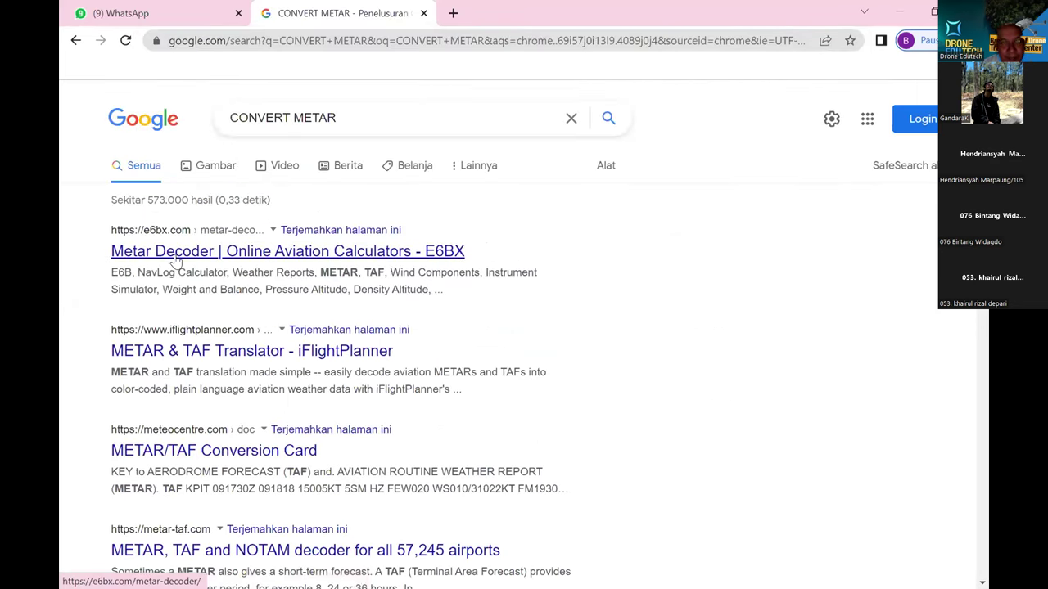
left_click(173, 260)
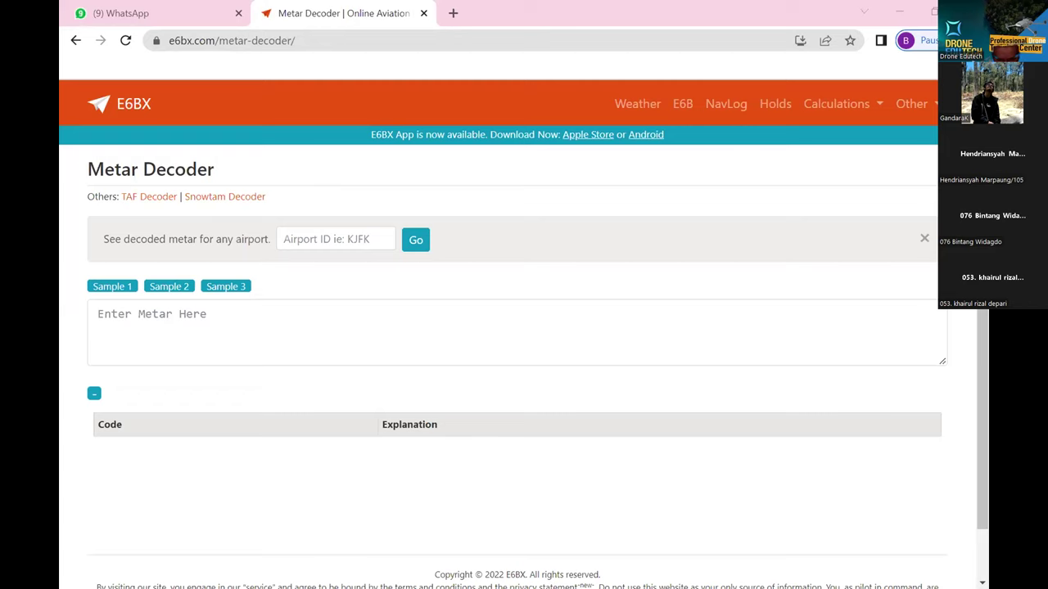
- Decode "METAR WIII 100200Z 27009KT 6000 -RA BKN020 25/23 Q1010 NOSIG=" and review the explanation of each code
left_click(98, 314)
type("METAR WIII 100200Z 27009KT 6000 -RA BKN020 25/23 Q1010 NOSIG=")
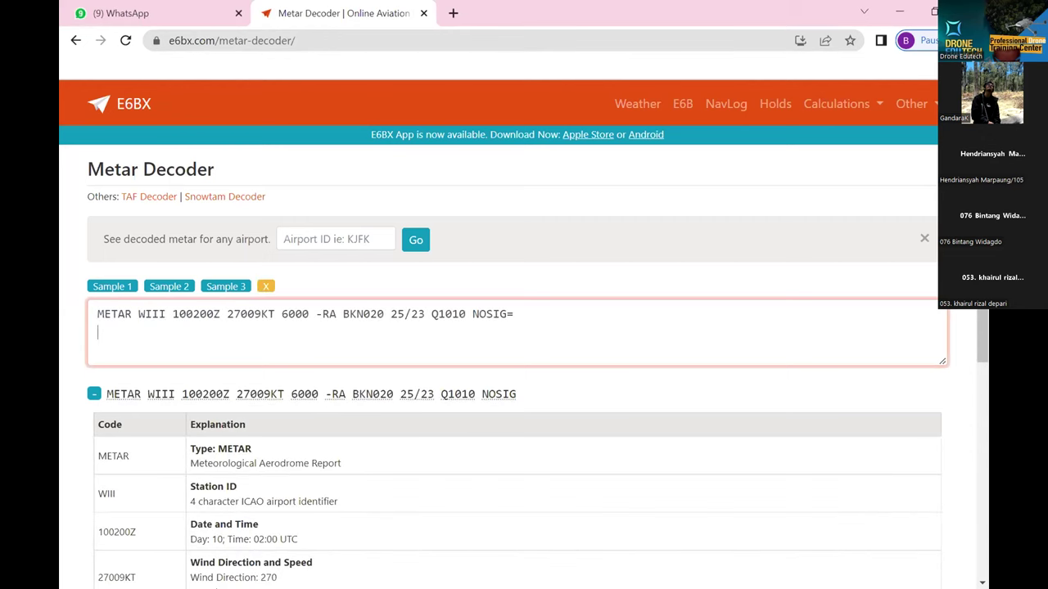
scroll(374, 434, "down", 1)
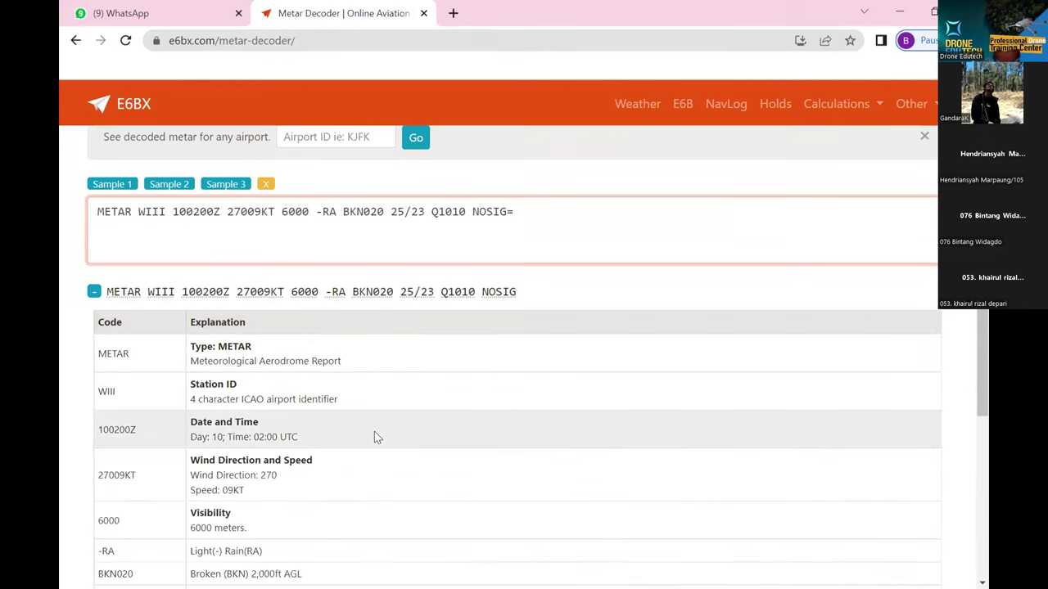
scroll(374, 437, "down", 2)
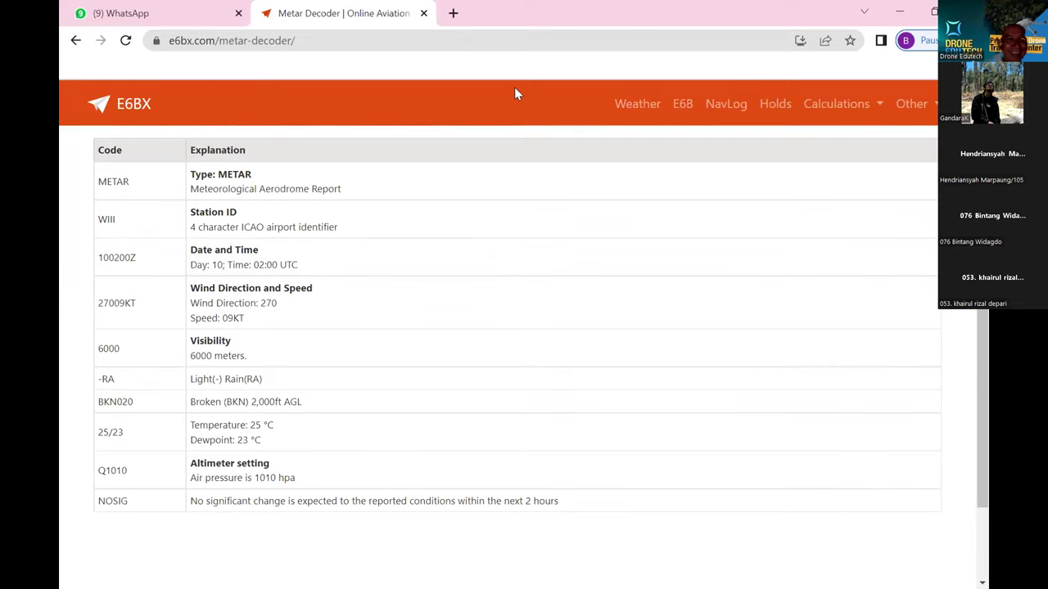